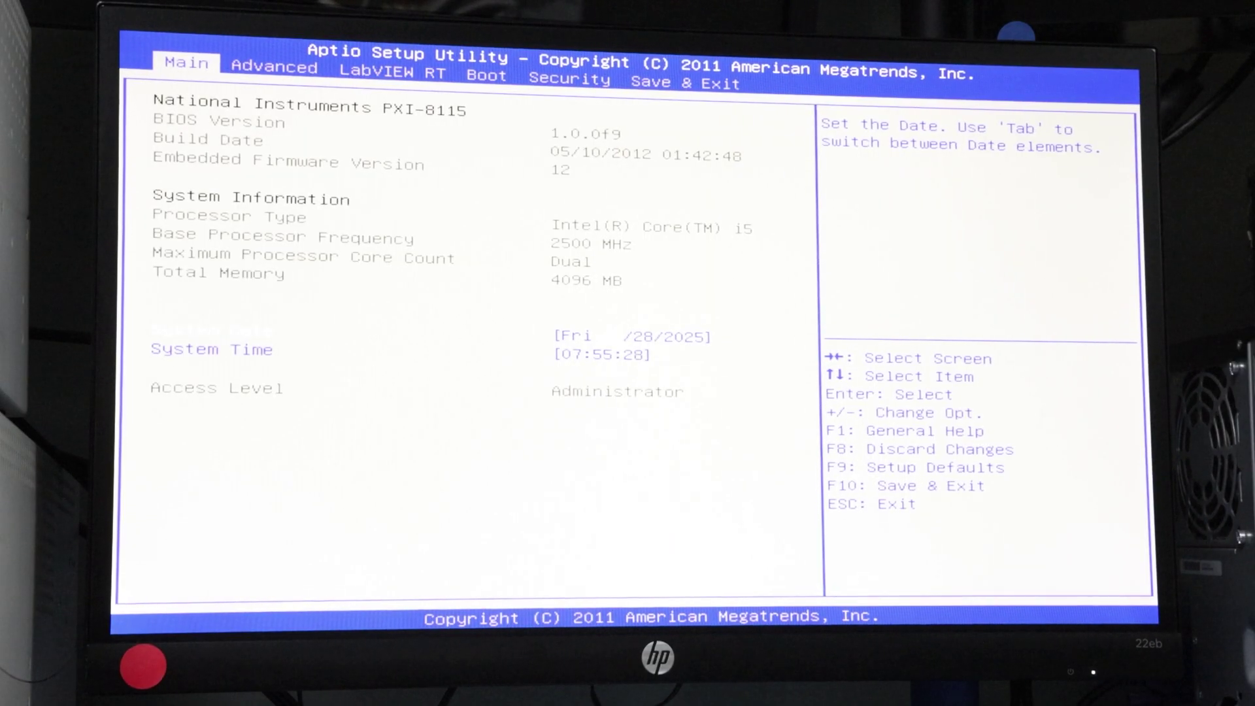
# In Aptio Setup, set Boot Configuration to LabVIEW RT, then move to Save & Exit
pyautogui.press('Right')
pyautogui.press('Right')
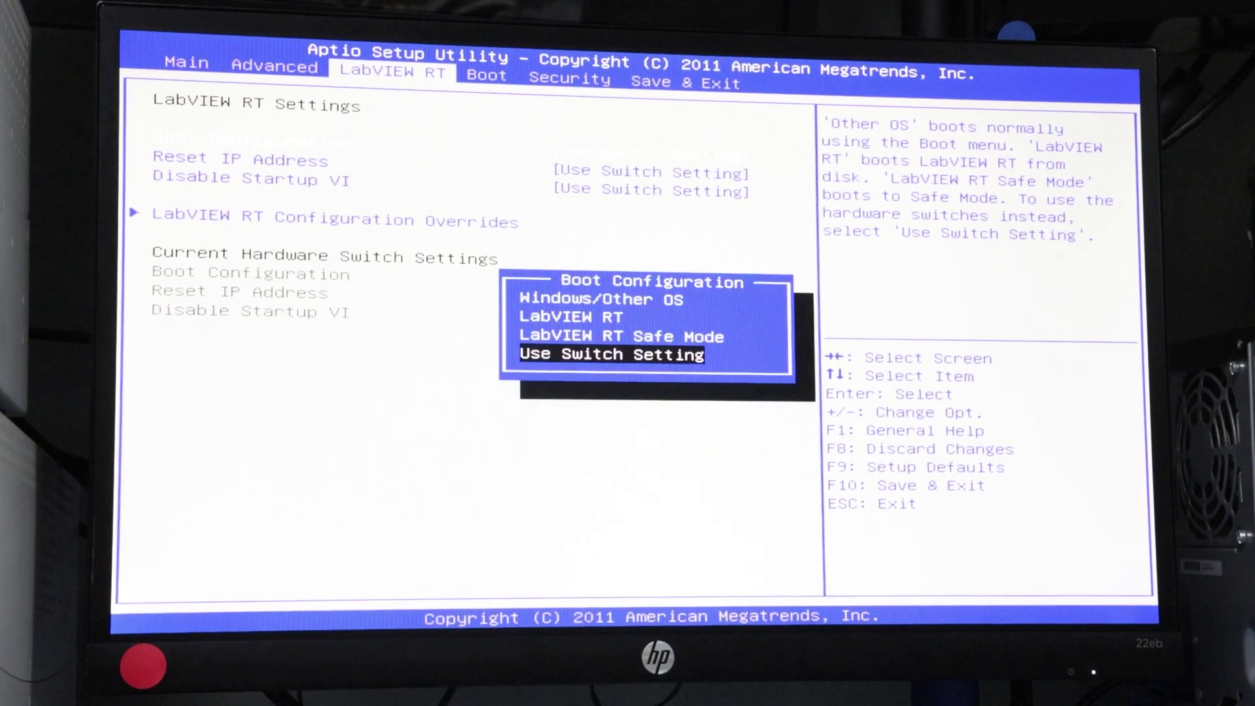
pyautogui.press('Return')
pyautogui.press('Up')
pyautogui.press('Up')
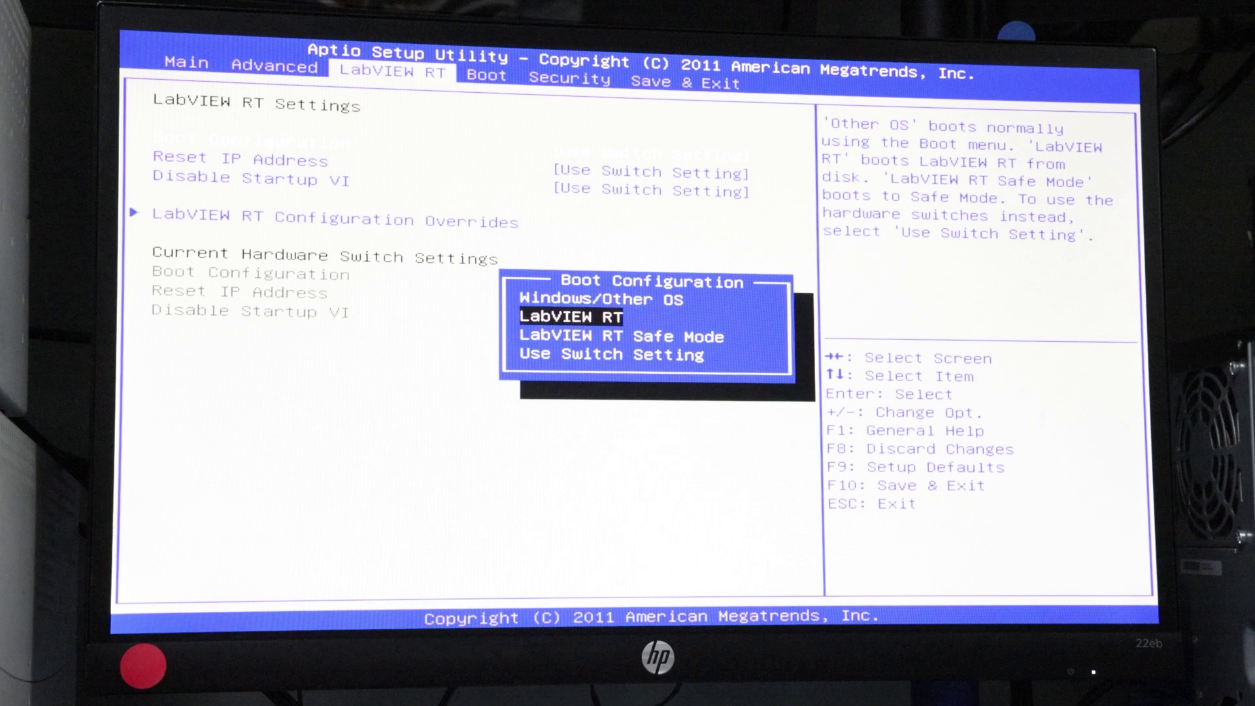
pyautogui.press('Return')
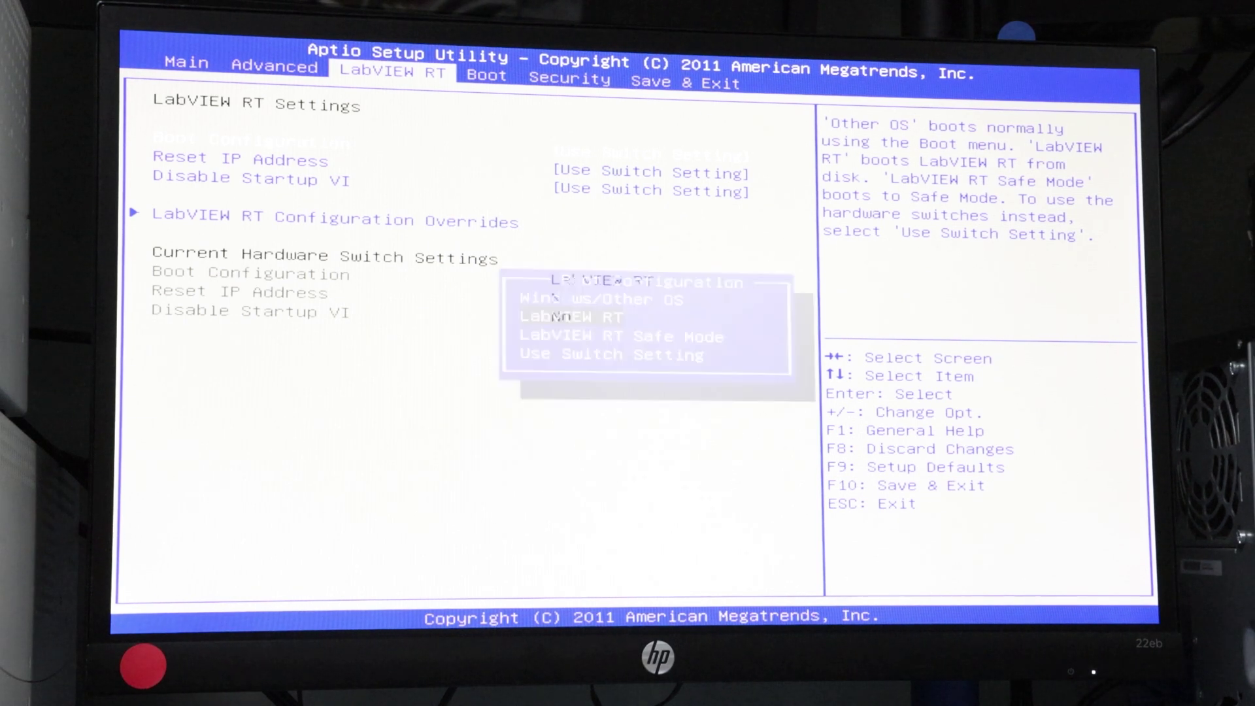
pyautogui.press('Right')
pyautogui.press('Right')
pyautogui.press('Right')
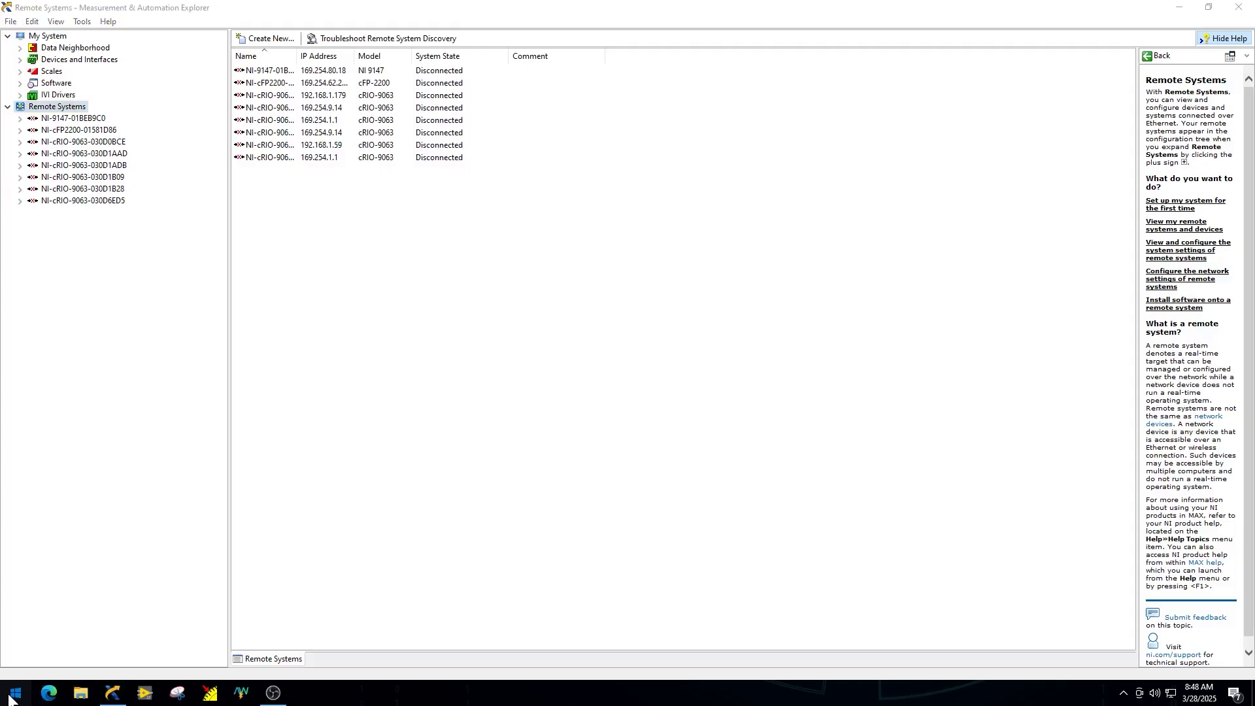
# Launch Control Panel from the Start menu search
pyautogui.click(15, 692)
pyautogui.write('control\\')
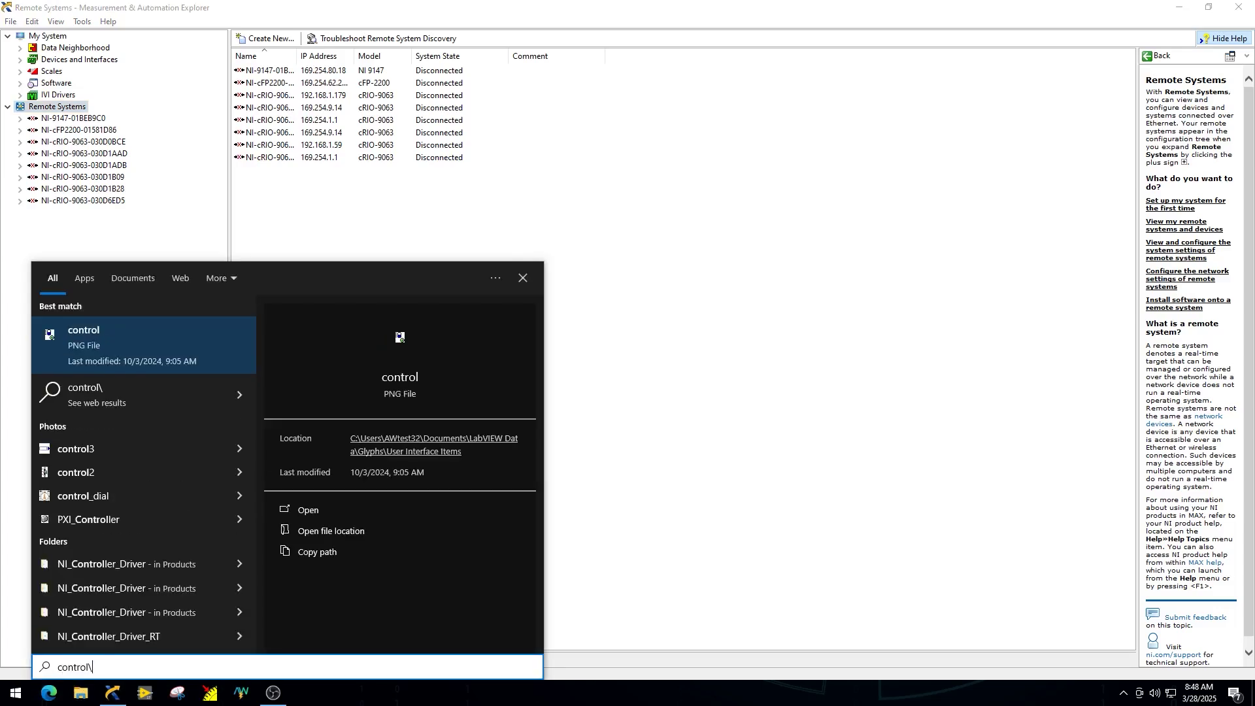
pyautogui.press('BackSpace')
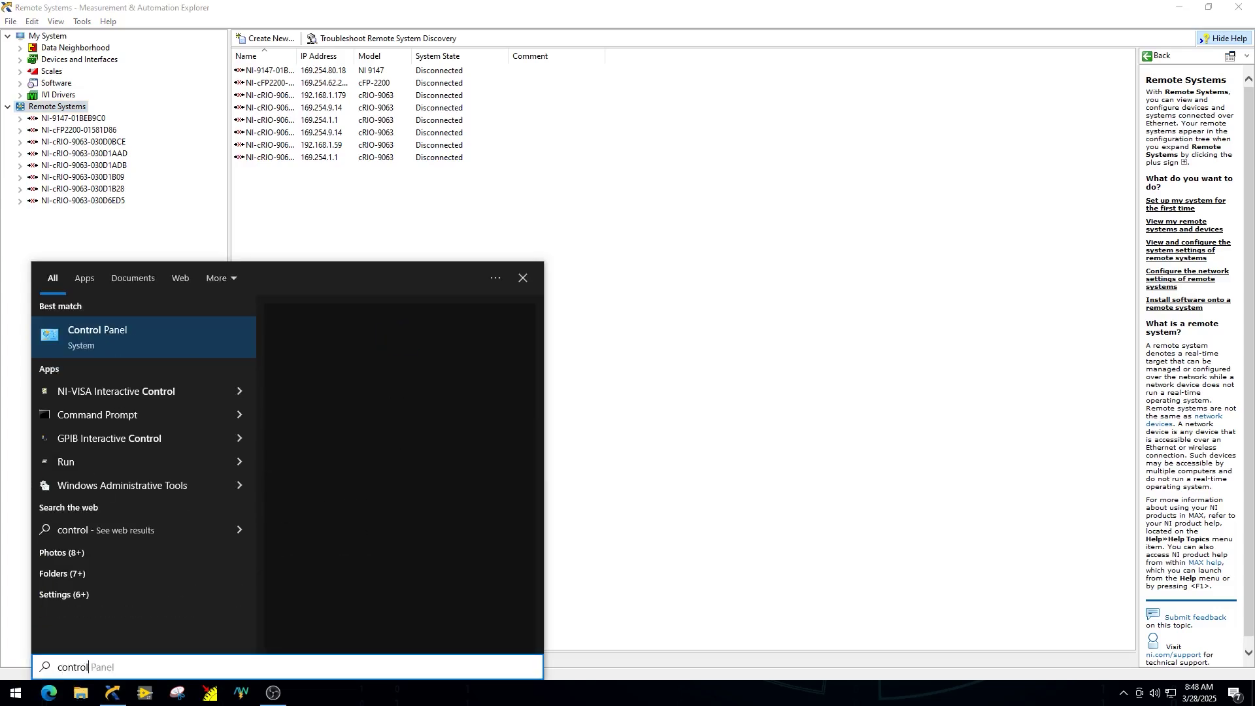
pyautogui.press('Return')
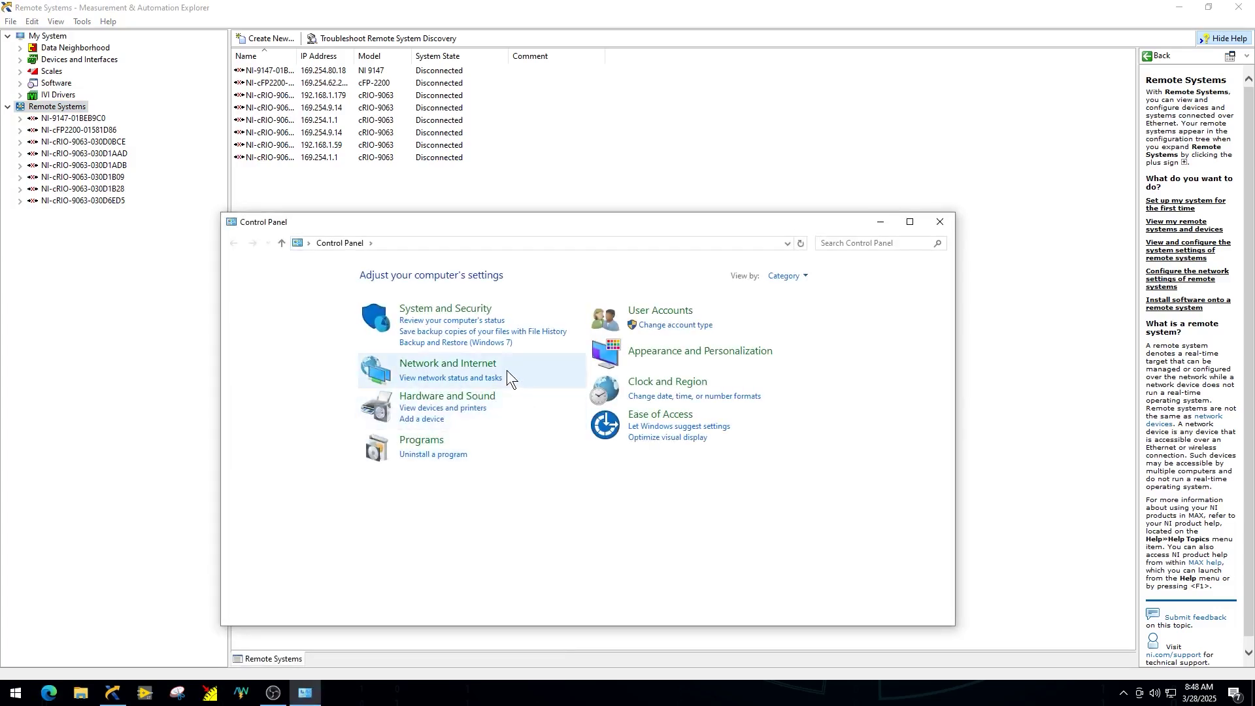
# Open the Internet Protocol Version 4 (TCP/IPv4) properties of the Ethernet 4 connection
pyautogui.click(484, 364)
pyautogui.click(430, 277)
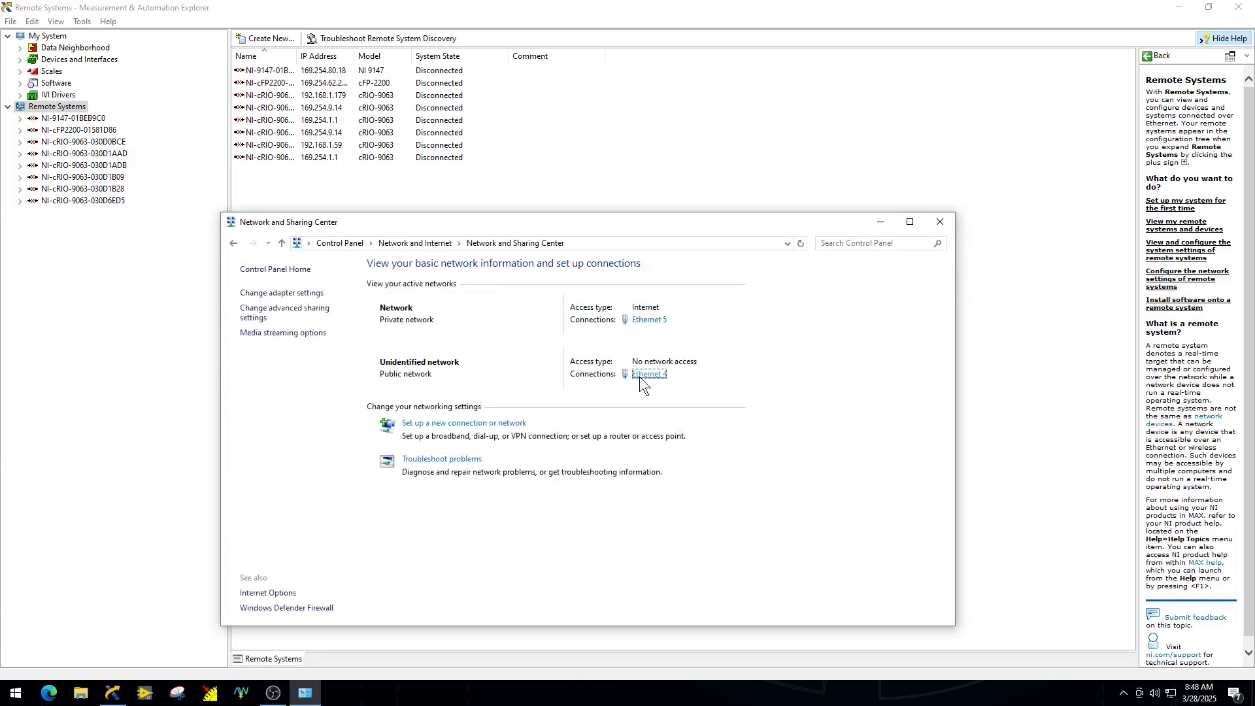
pyautogui.click(639, 375)
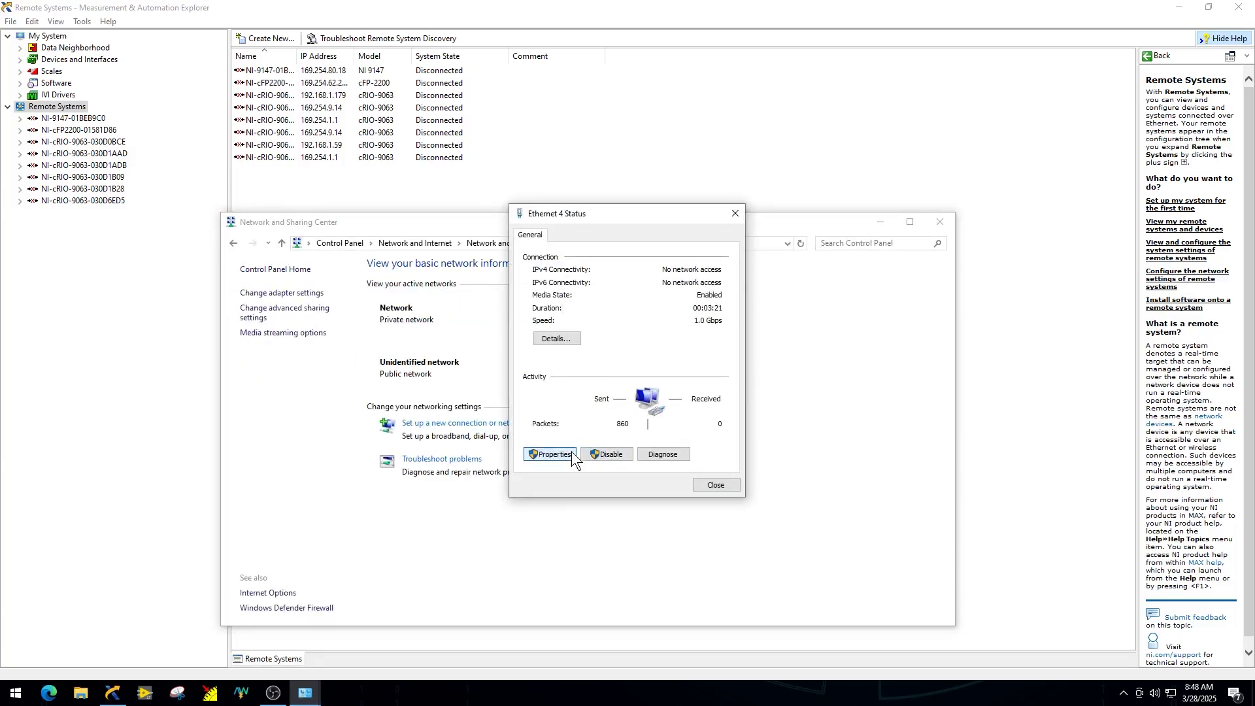
pyautogui.click(571, 453)
pyautogui.click(622, 365)
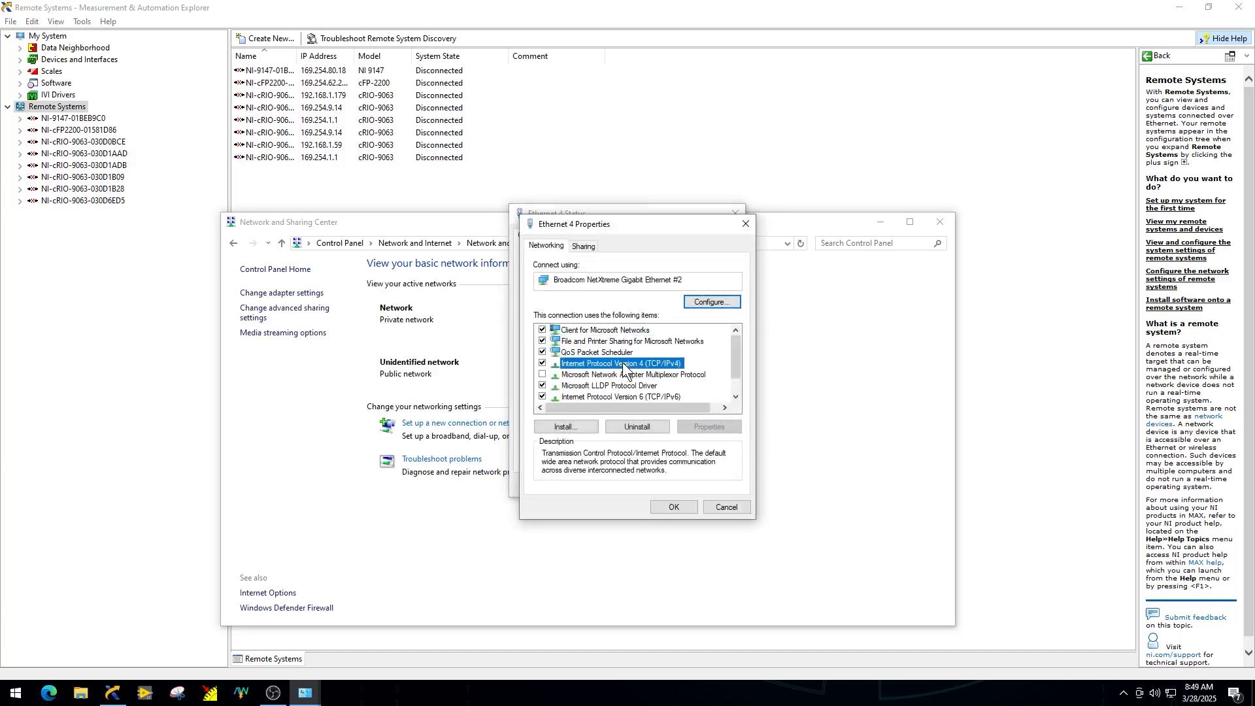
pyautogui.click(704, 430)
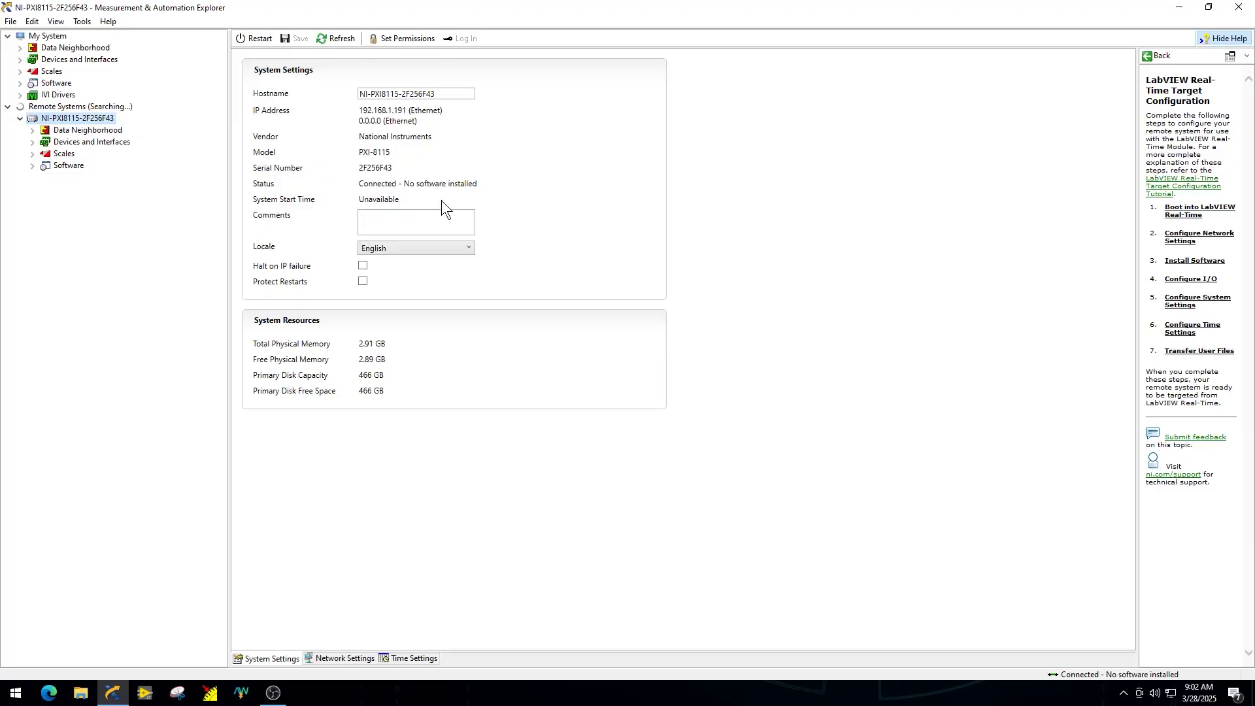
# Format the NI-PXI8115-2F256F43 disk as Reliance, preserving all network adapter settings
pyautogui.rightClick(95, 124)
pyautogui.click(155, 286)
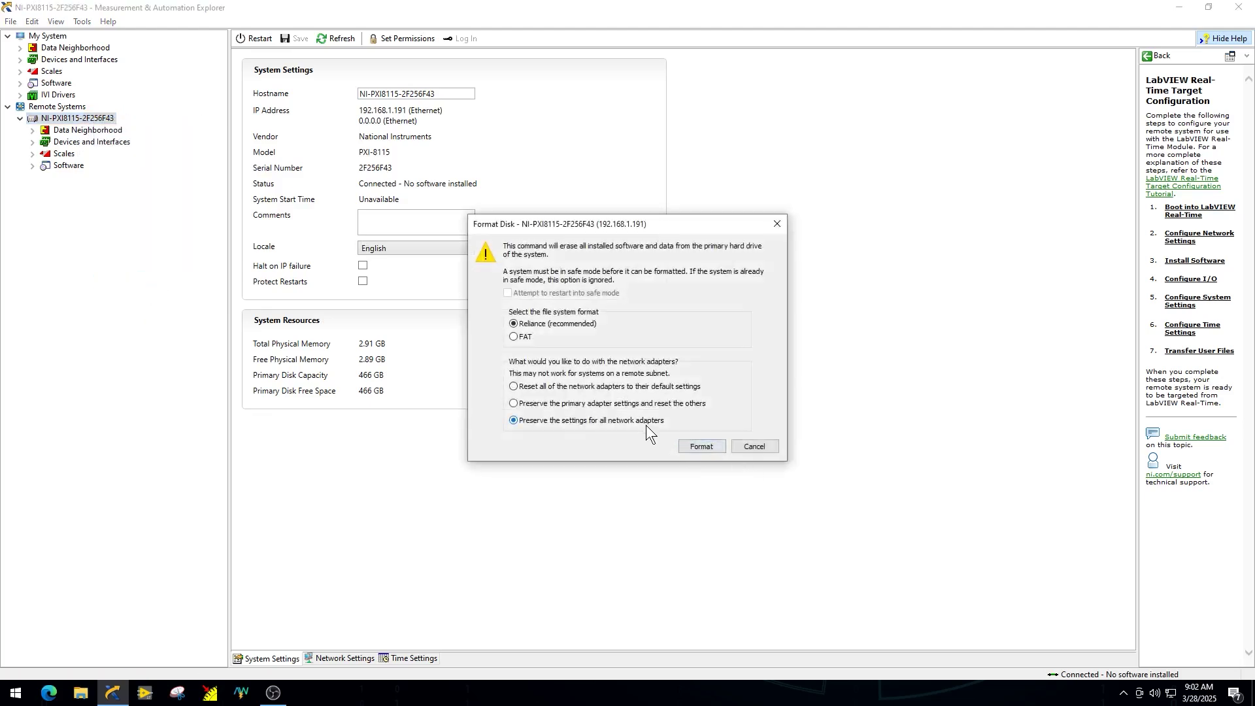
pyautogui.click(706, 449)
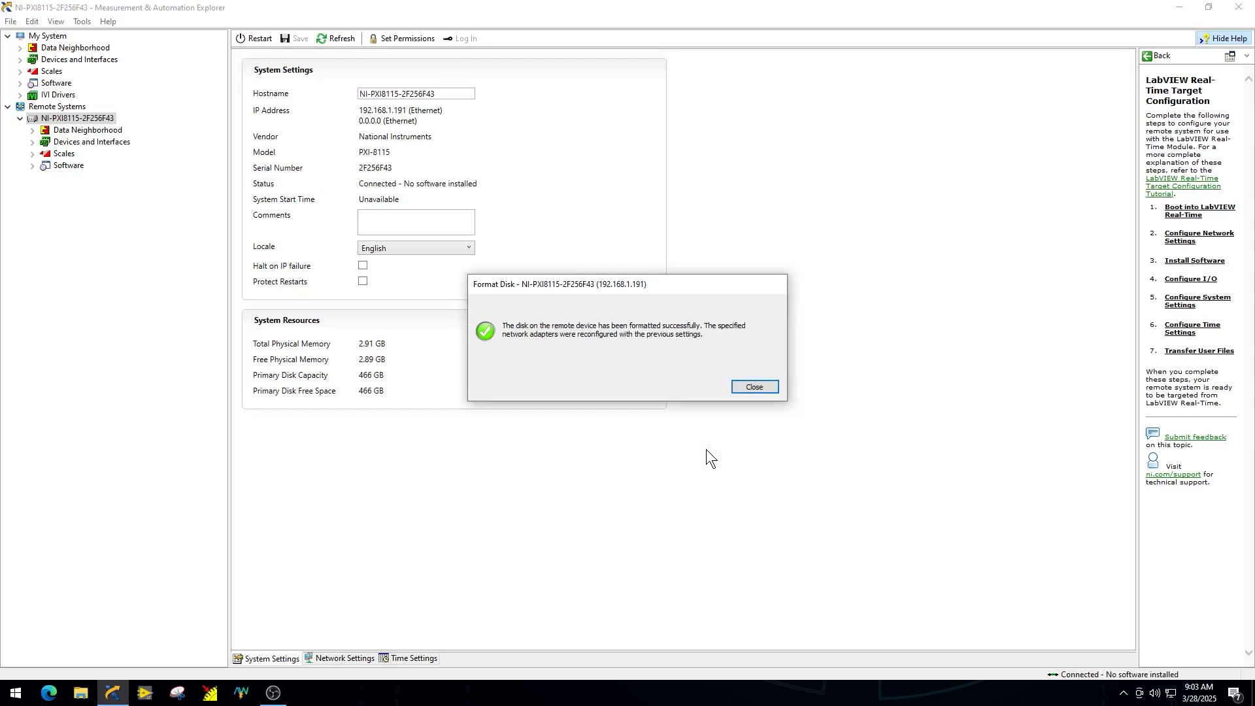
pyautogui.click(745, 388)
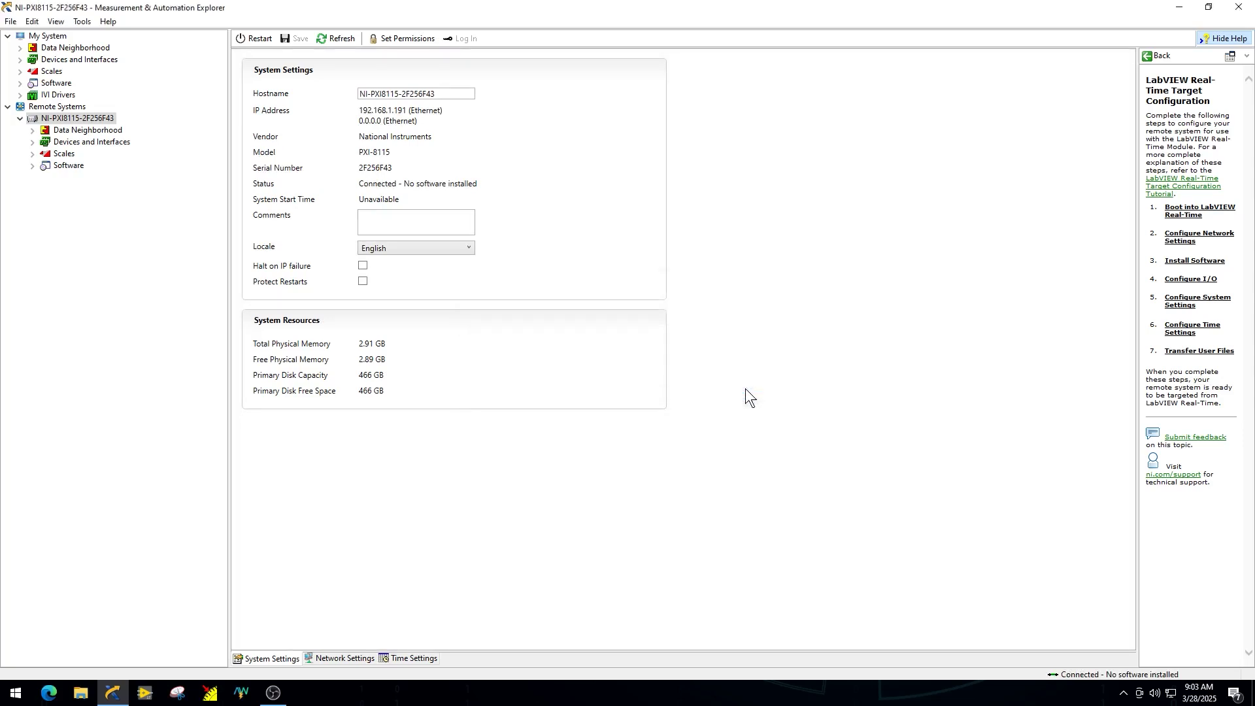
# In the PXI-8115's Add/Remove Software wizard, mark NI-Watchdog to install the feature
pyautogui.click(59, 167)
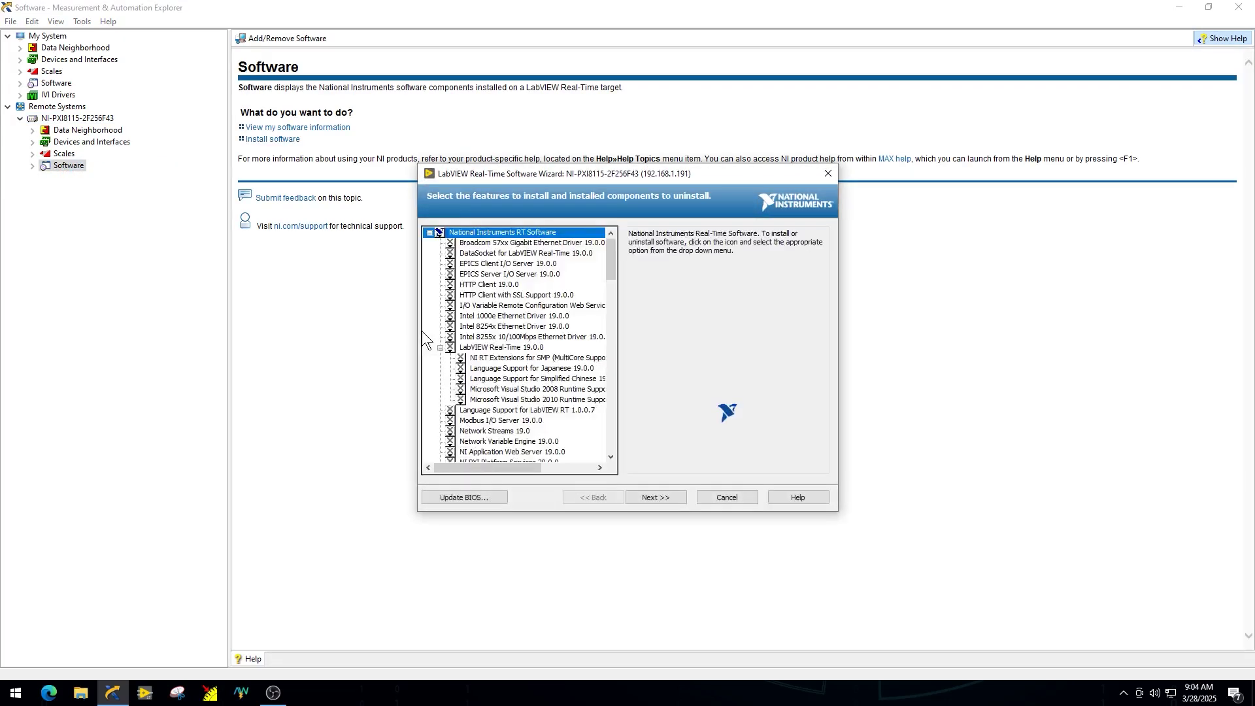
pyautogui.press('Down')
pyautogui.press('Down')
pyautogui.press('Down')
pyautogui.press('Down')
pyautogui.press('Down')
pyautogui.press('Down')
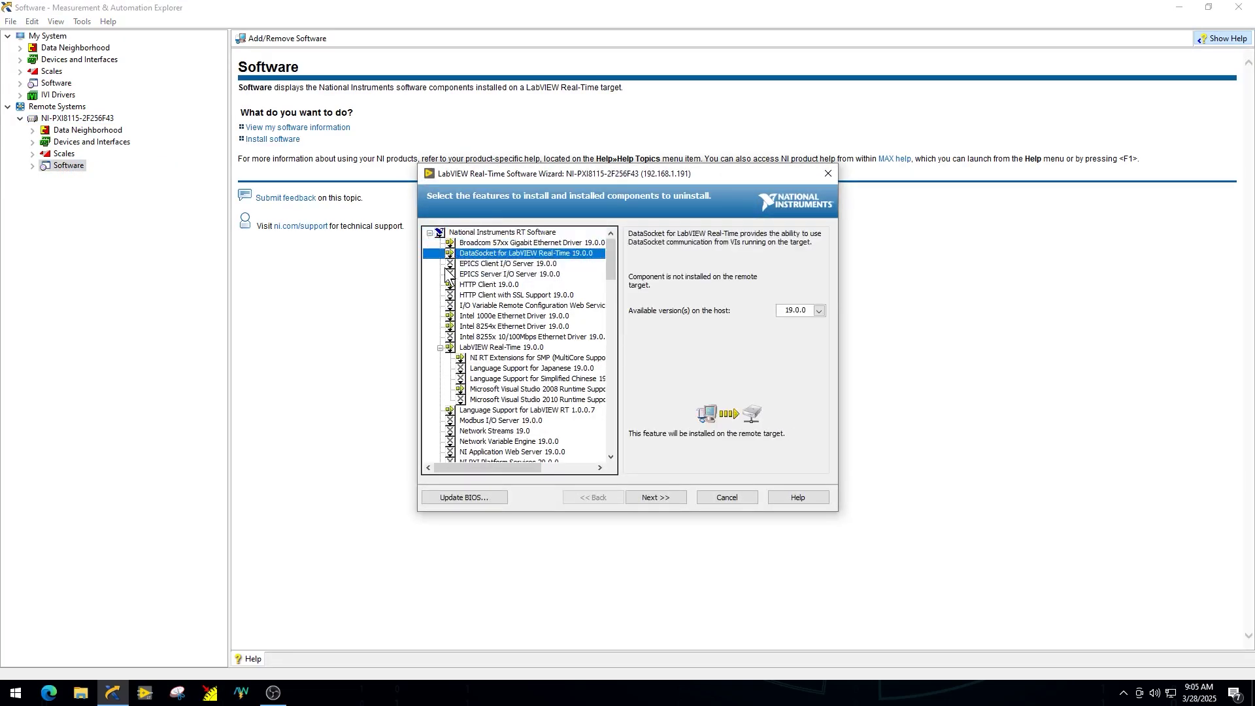
pyautogui.press('Down')
pyautogui.press('Down')
pyautogui.press('Down')
pyautogui.press('Down')
pyautogui.press('Down')
pyautogui.press('Down')
pyautogui.press('Down')
pyautogui.press('Down')
pyautogui.press('Down')
pyautogui.press('Down')
pyautogui.press('Down')
pyautogui.press('Down')
pyautogui.press('Down')
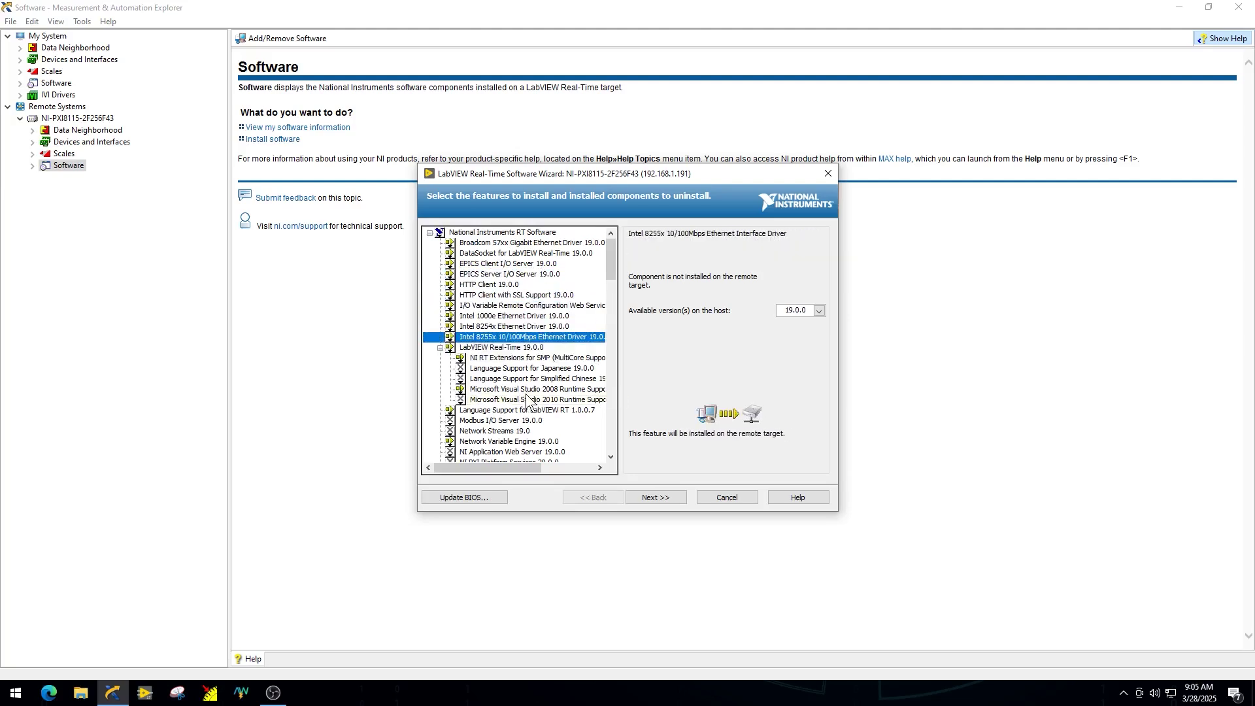
pyautogui.scroll(-10, 580, 413)
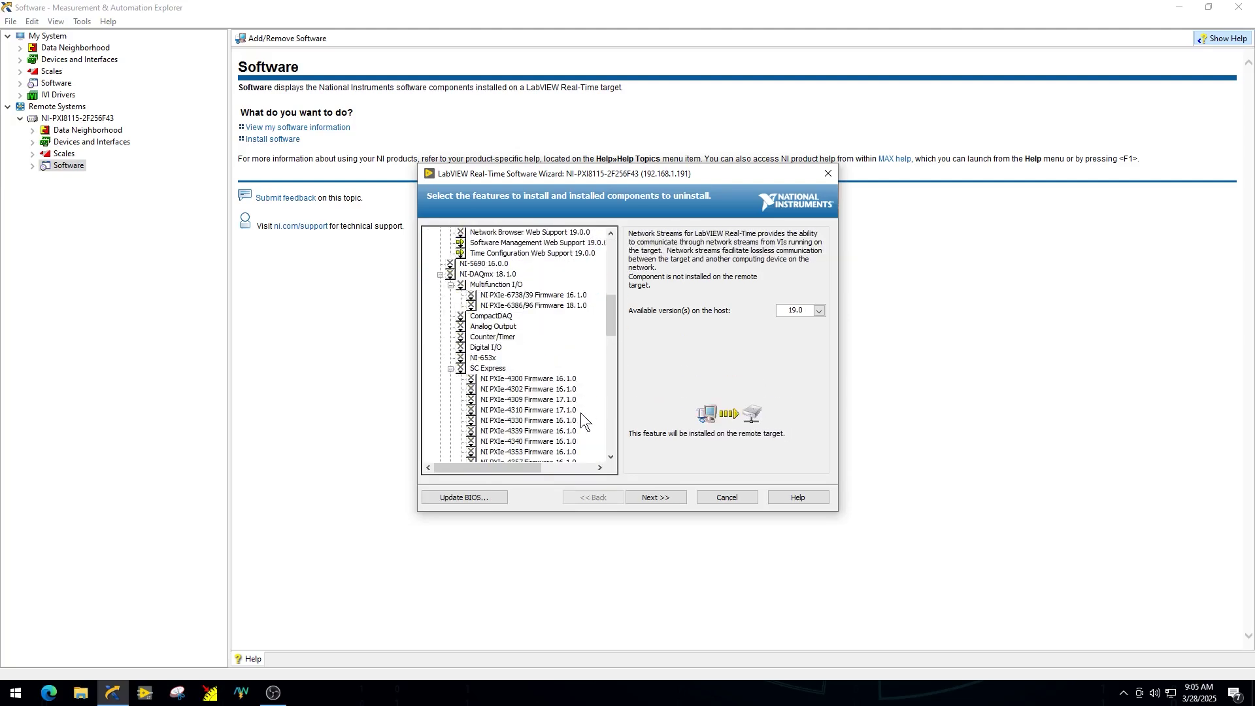
pyautogui.click(450, 378)
pyautogui.click(465, 389)
pyautogui.scroll(-4, 523, 426)
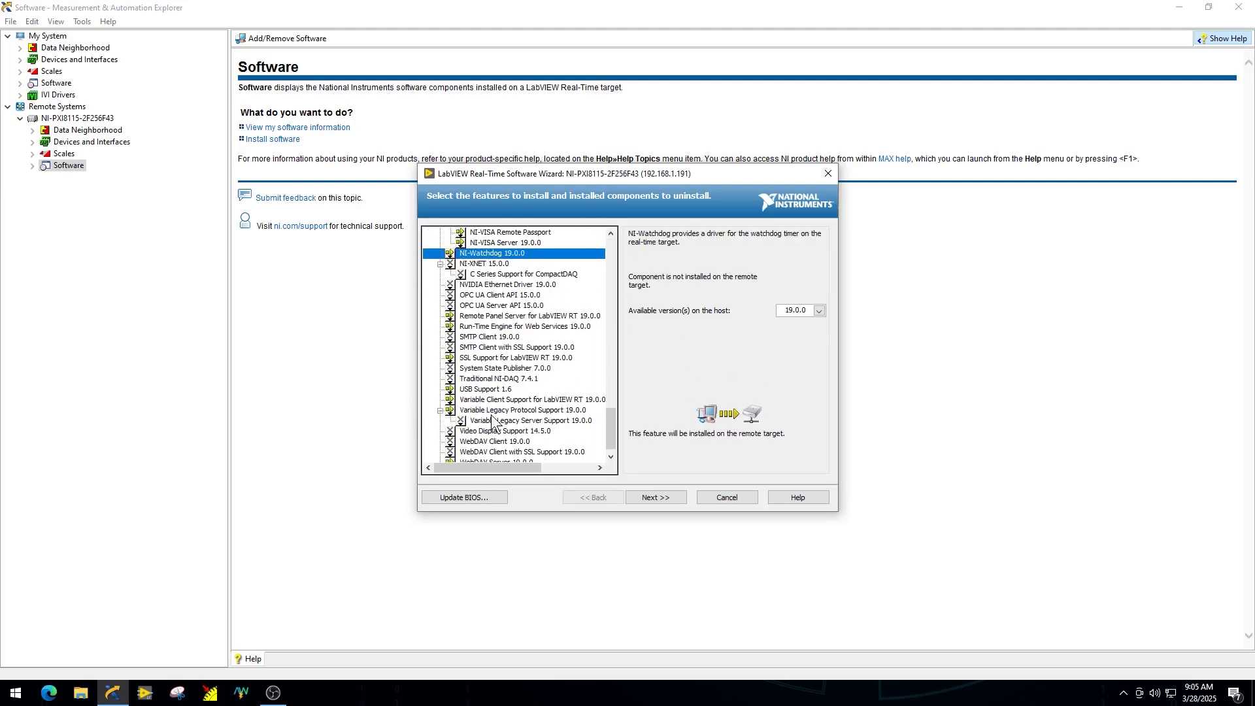
# Install the selected LabVIEW Real-Time software set on the target and close the wizard
pyautogui.click(666, 497)
pyautogui.click(667, 497)
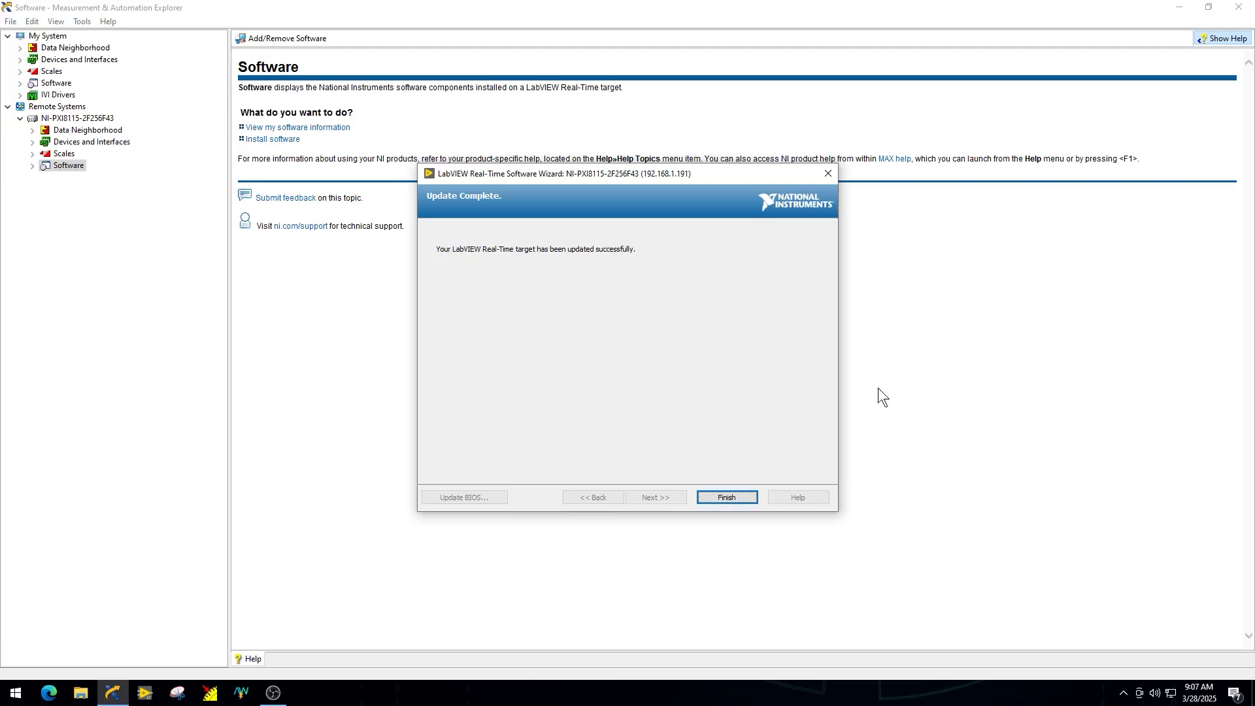
pyautogui.click(713, 502)
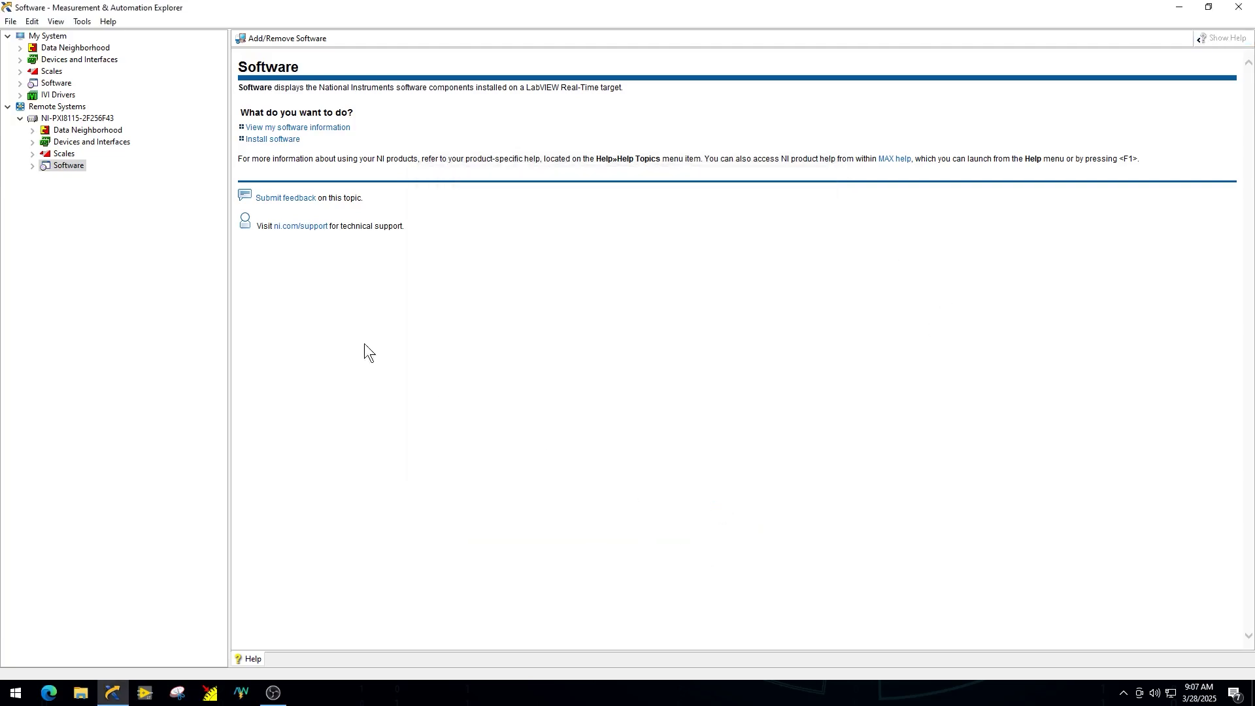
# Select NI-PXI8115-2F256F43 to see its System Settings: Phar Lap ETS 13.1, Connected - Running
pyautogui.click(67, 120)
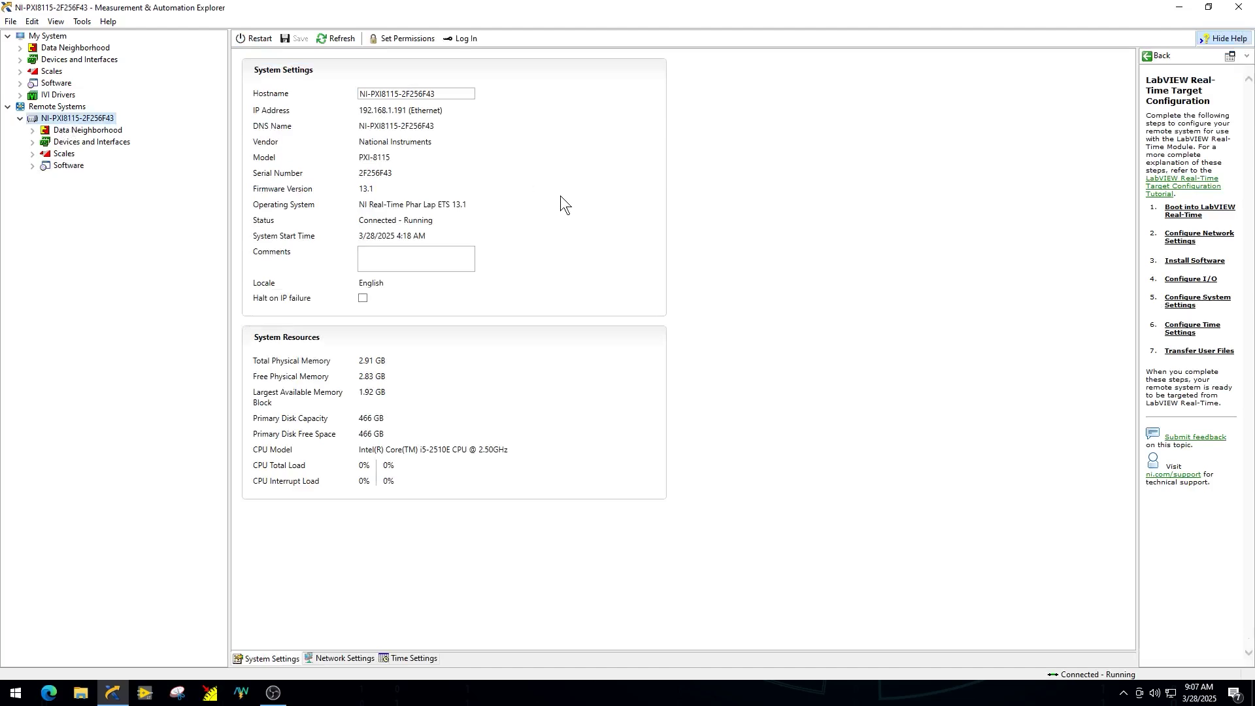